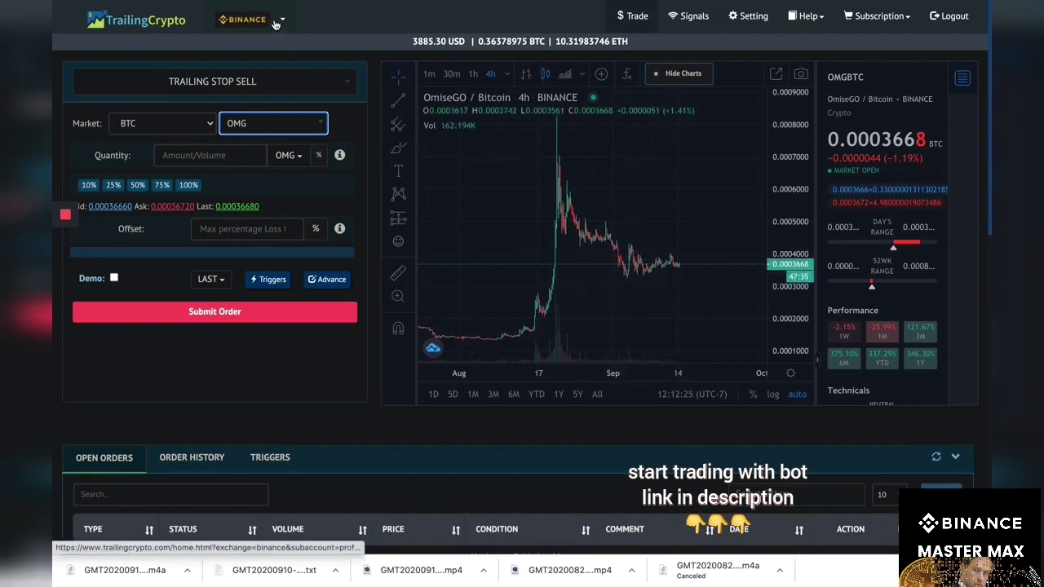
Look through the list of configured and unconfigured exchanges and glance over the open orders and wallet balances.
click(230, 24)
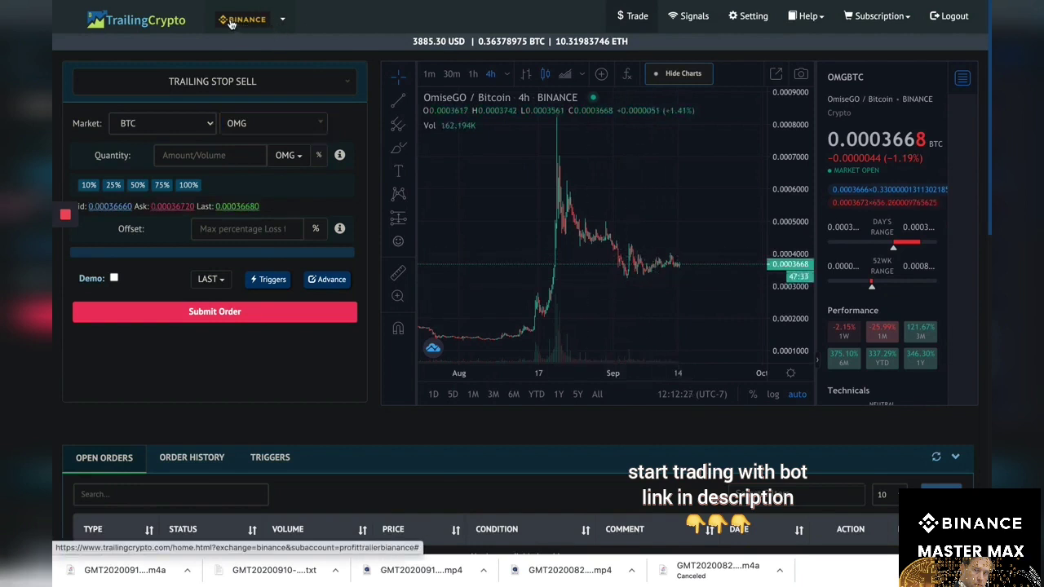
scroll(292, 307, down, 4)
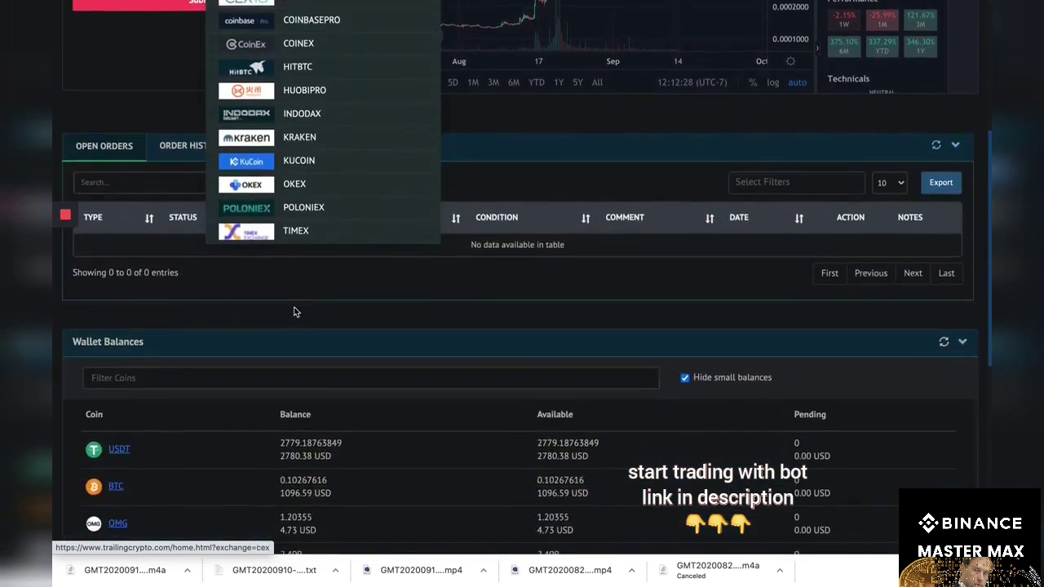
scroll(295, 312, up, 4)
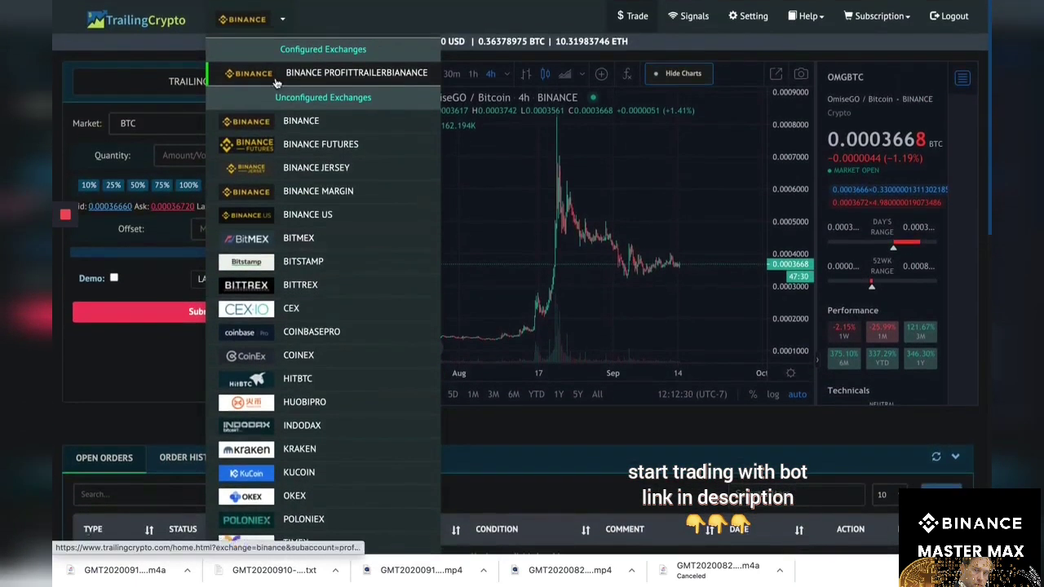
click(259, 29)
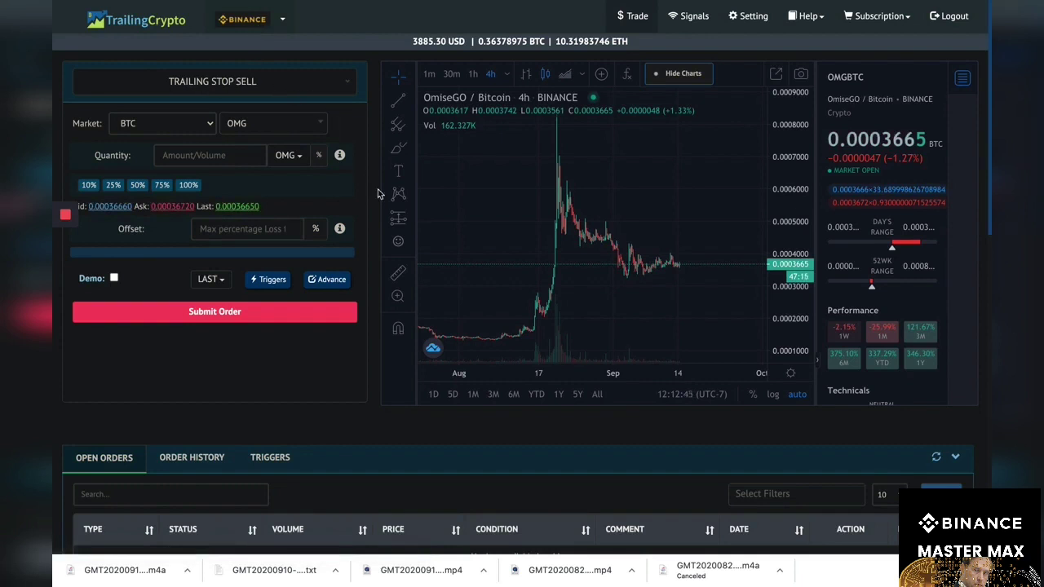
scroll(378, 193, down, 3)
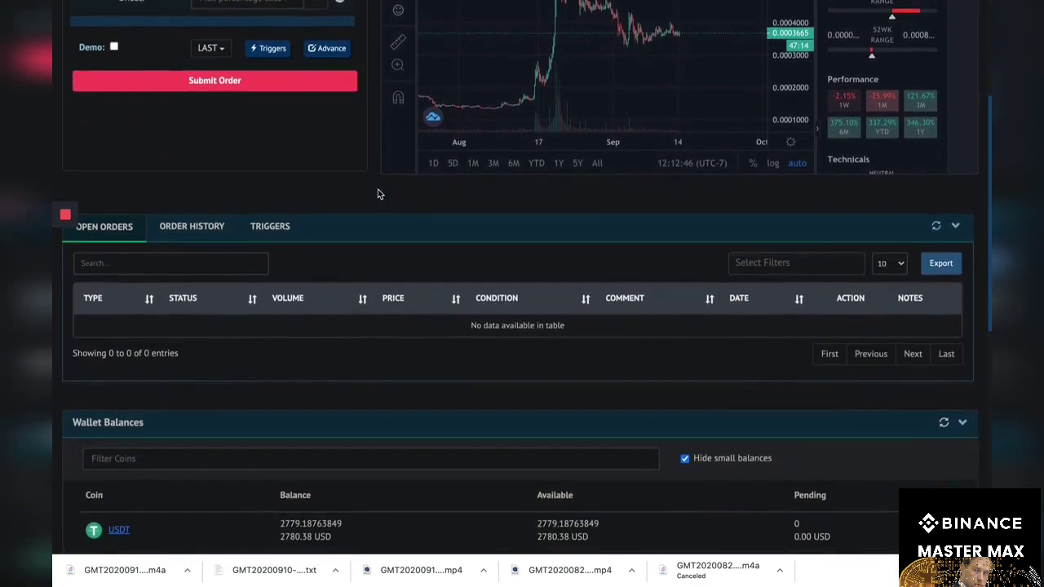
scroll(377, 194, up, 3)
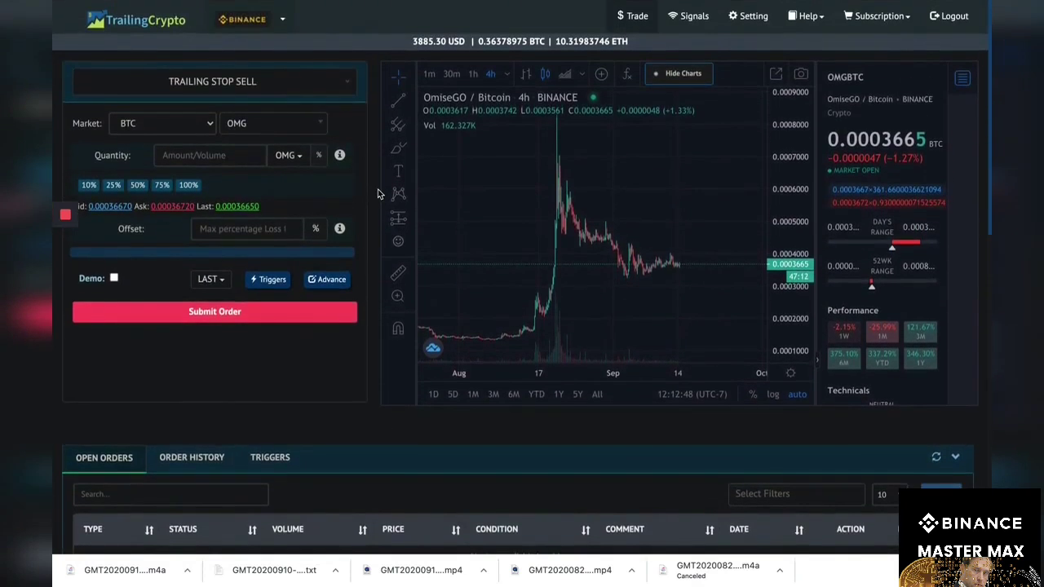
Set the order type to Limit Buy for OMG on the BTC market.
click(319, 89)
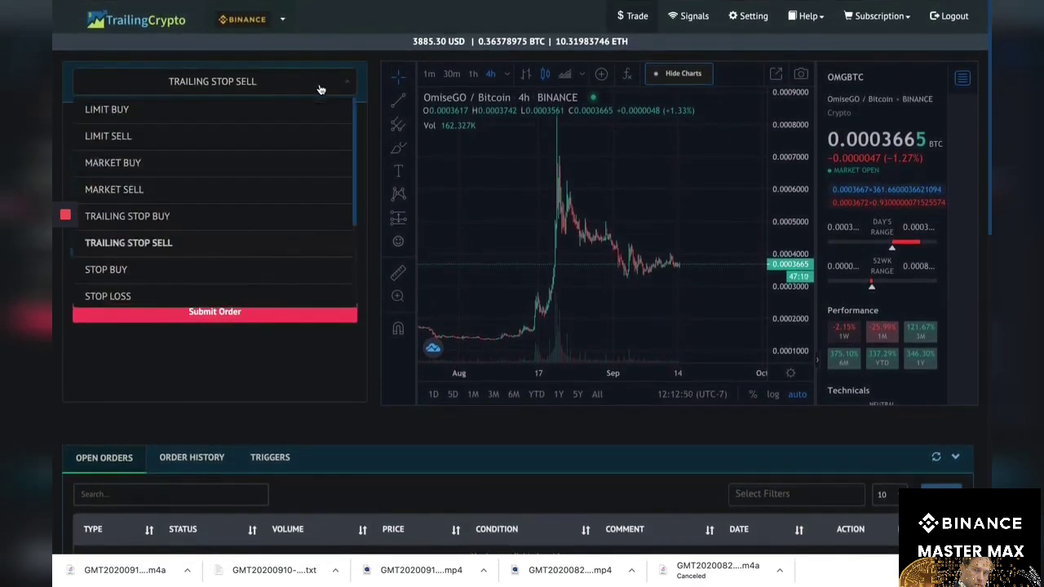
click(122, 110)
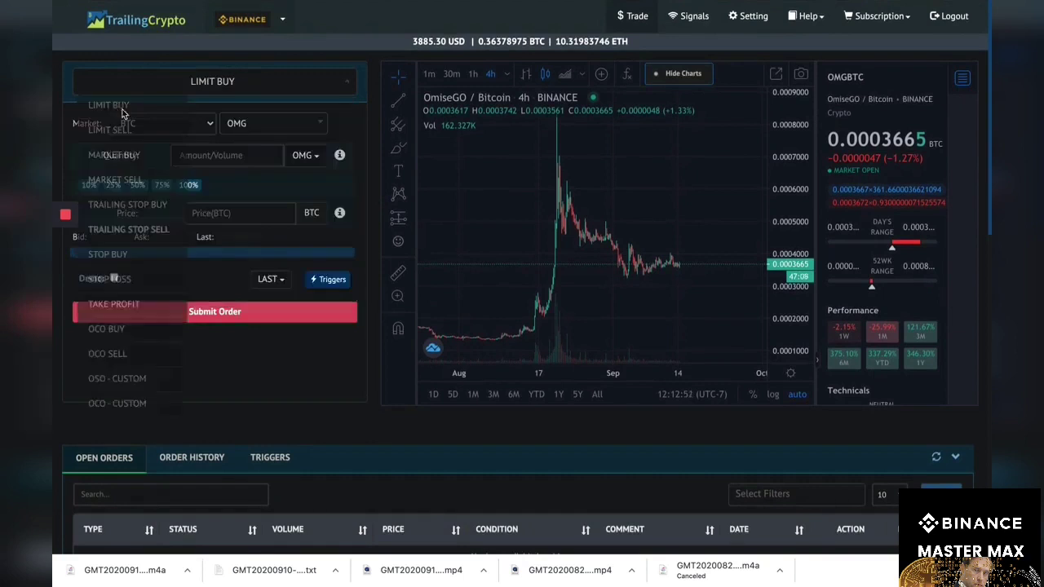
Try a limit buy quantity of 3.00000001 with OMG chosen as its unit.
click(236, 155)
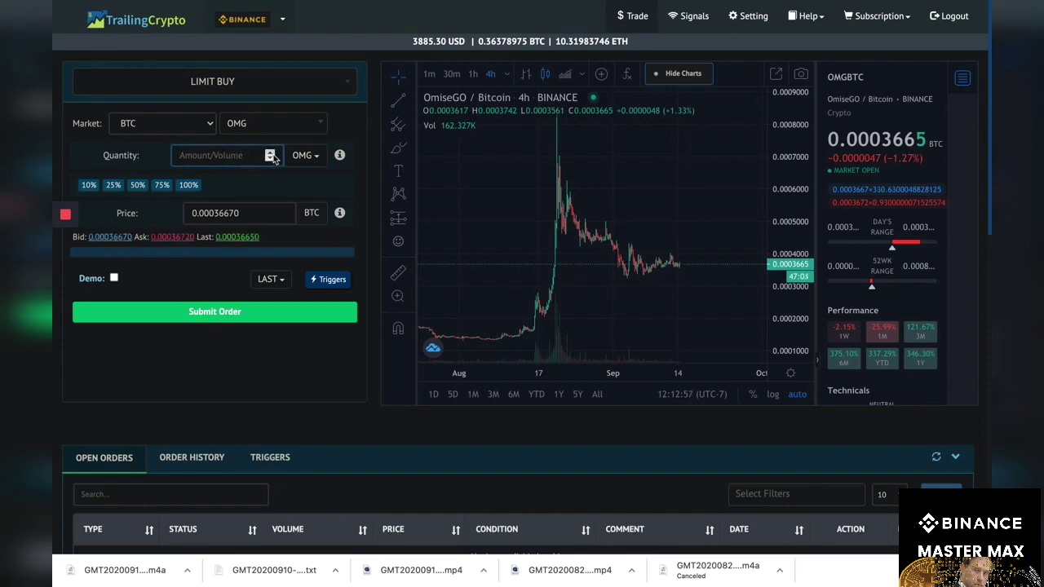
click(269, 153)
click(269, 152)
click(269, 153)
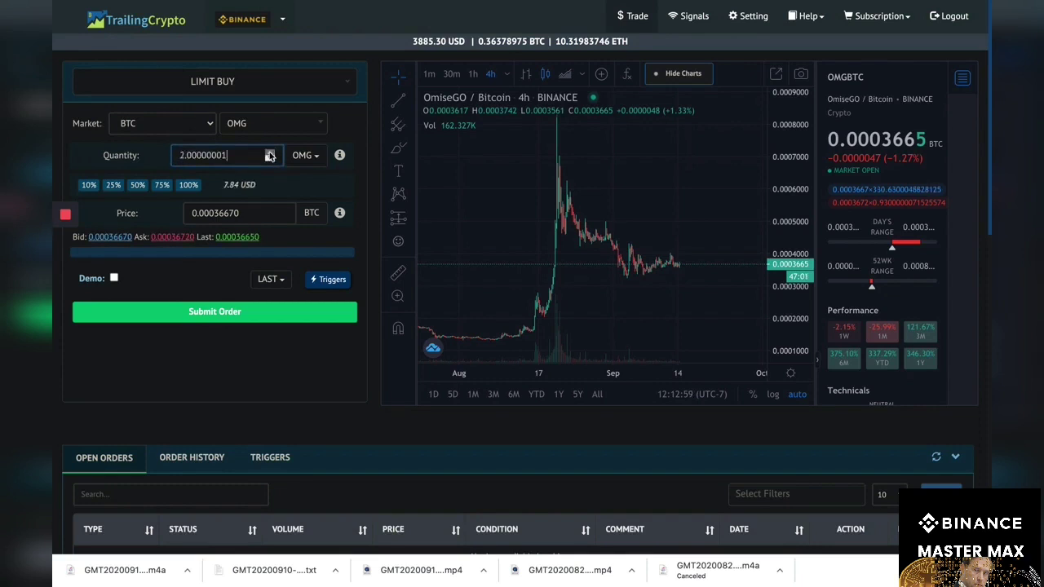
click(269, 153)
drag(233, 155, 176, 152)
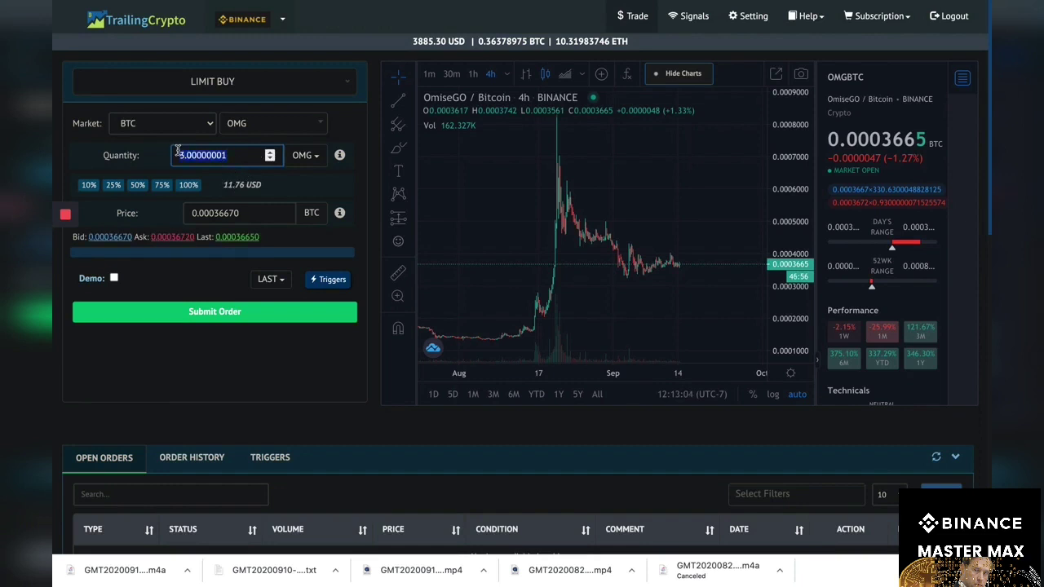
click(313, 157)
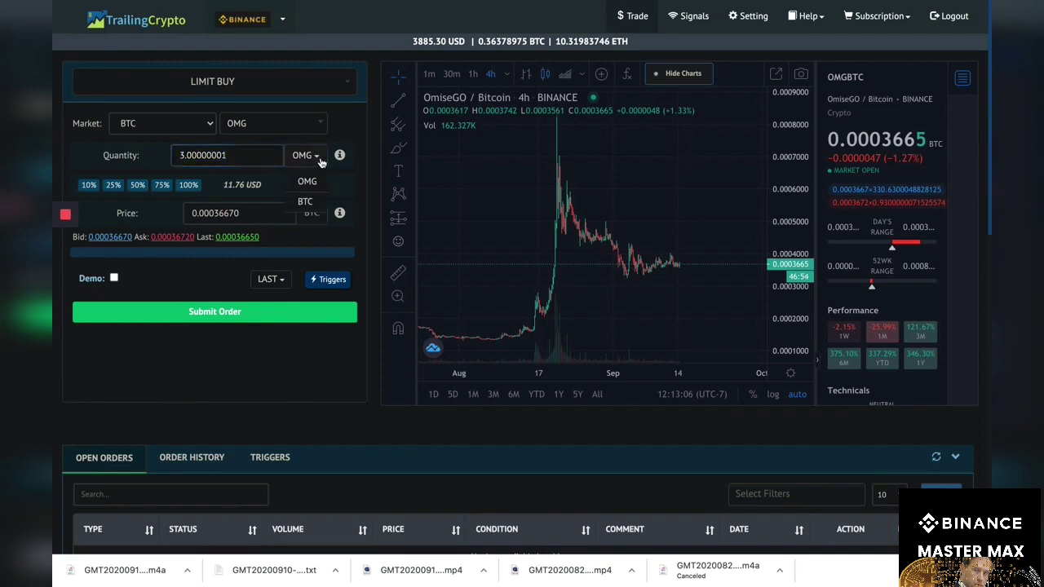
click(309, 181)
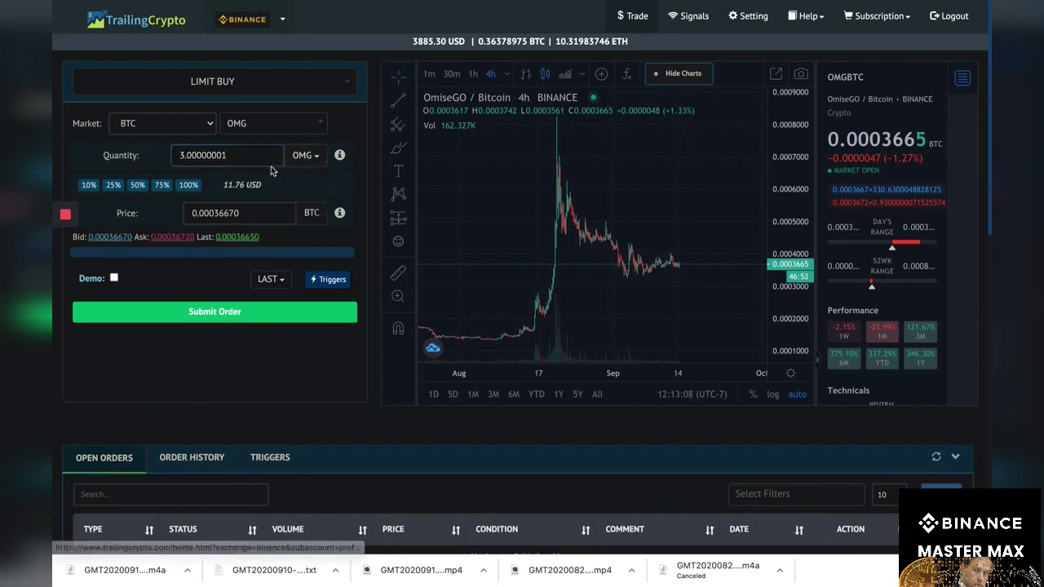
double_click(234, 154)
click(235, 153)
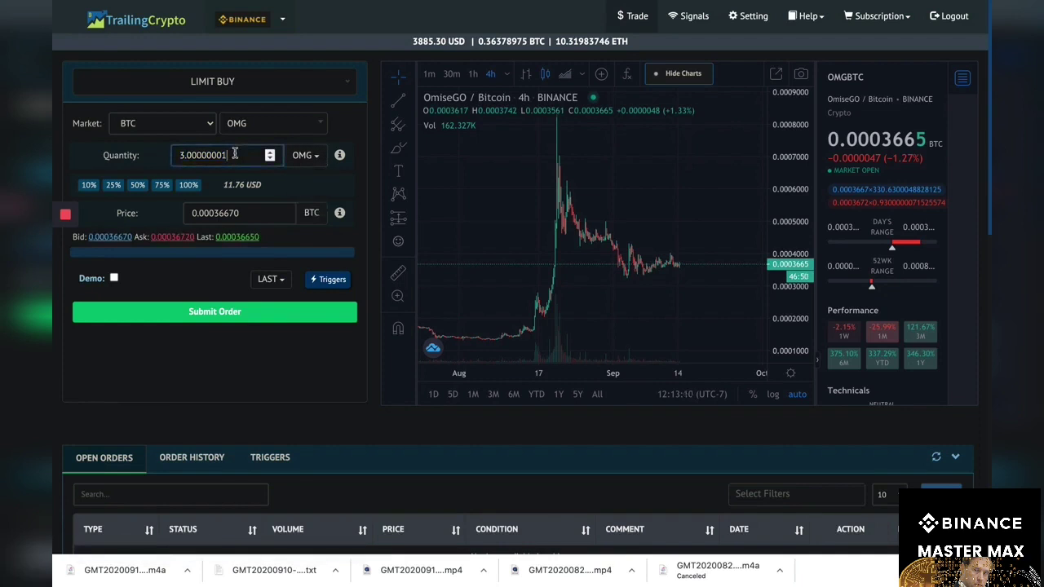
drag(235, 153, 171, 150)
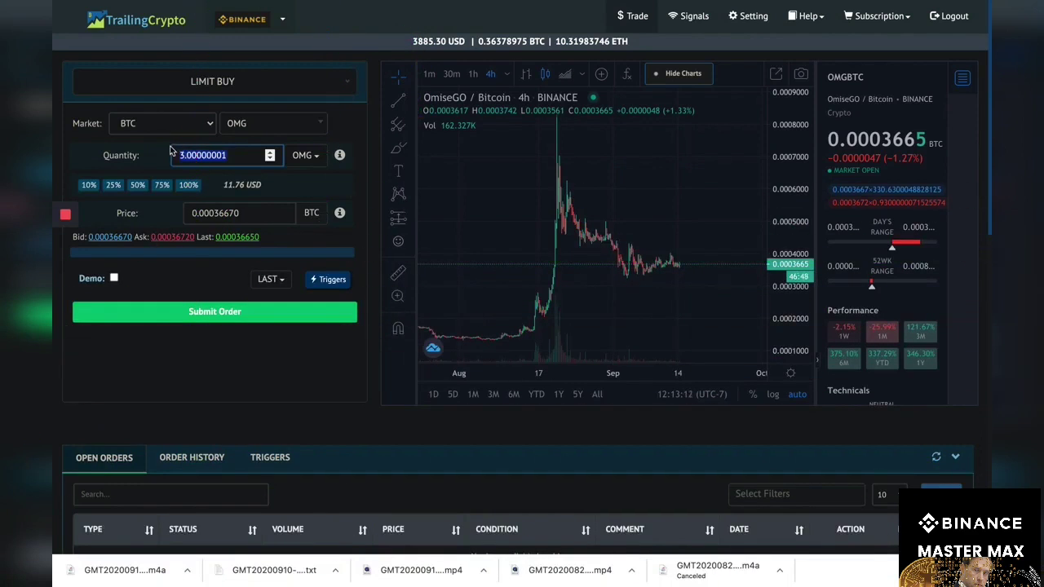
Try limit buy quantities of 50% of the balance, 20 OMG, 50 OMG and 100 OMG.
click(137, 185)
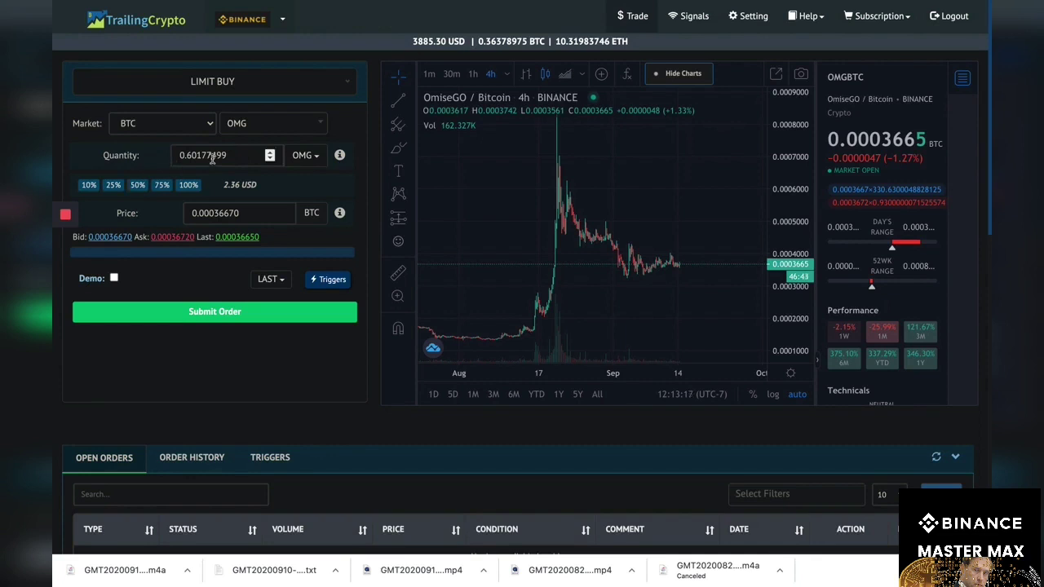
drag(235, 153, 173, 150)
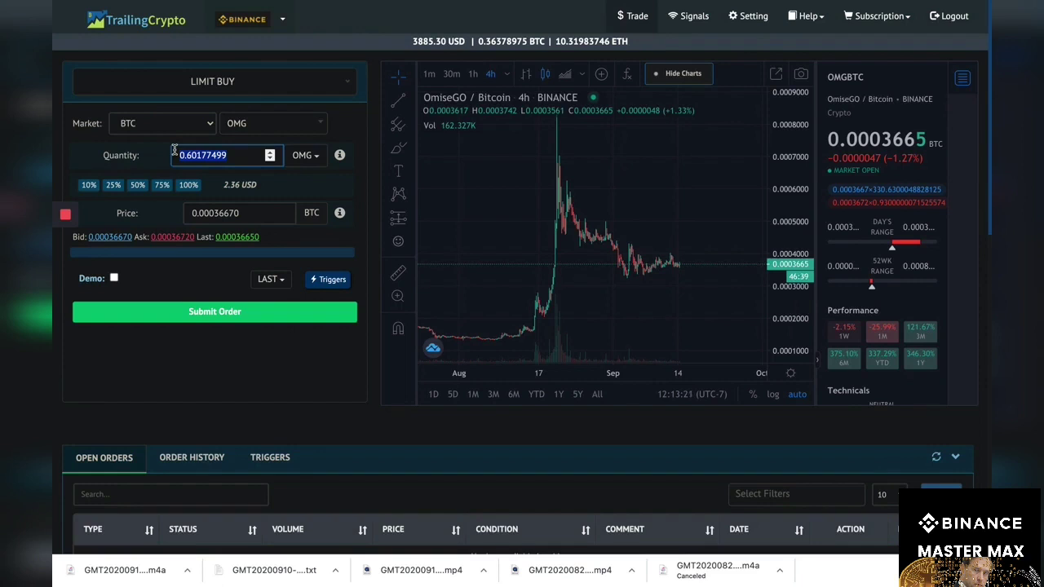
text(20)
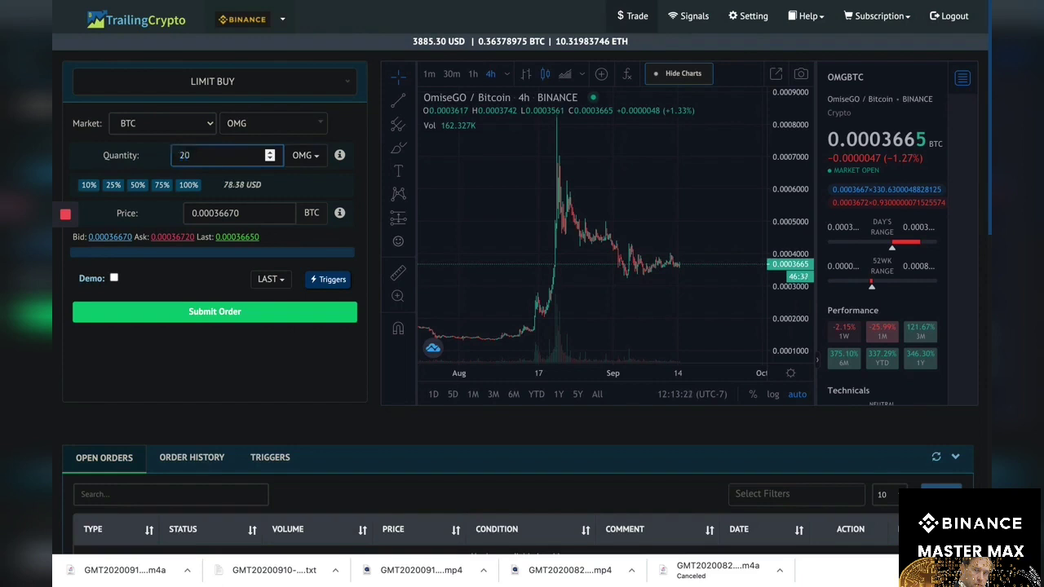
key(BackSpace)
key(BackSpace)
text(50)
key(BackSpace)
key(BackSpace)
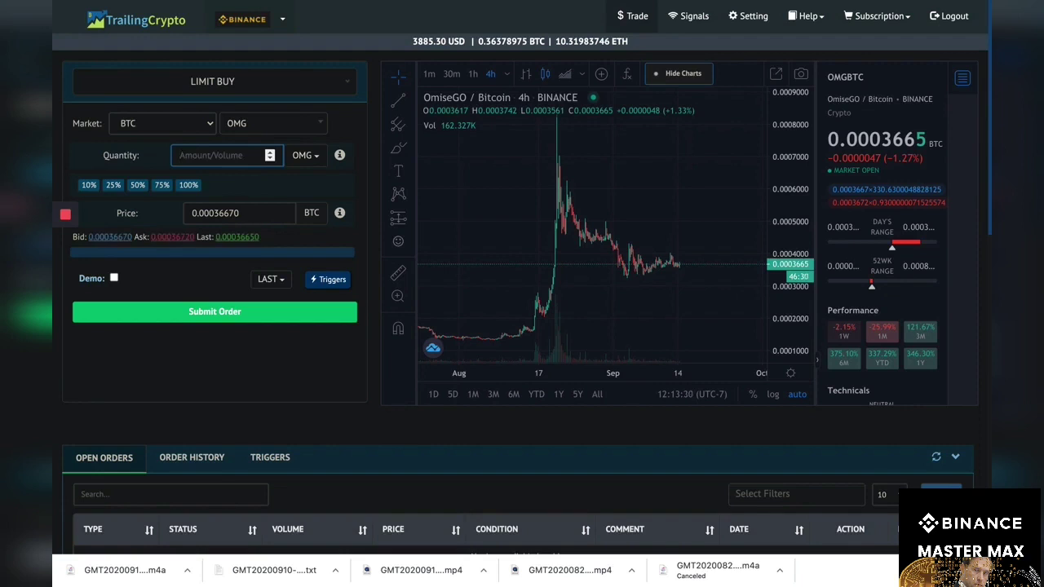
text(100)
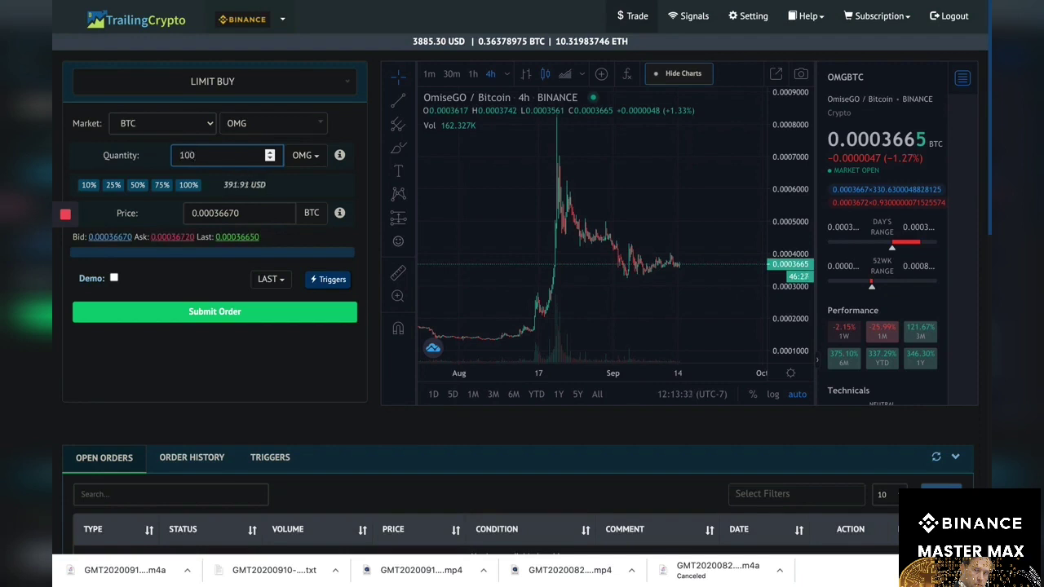
Set the limit buy quantity to 200 OMG and submit the order.
key(BackSpace)
key(BackSpace)
key(BackSpace)
text(200)
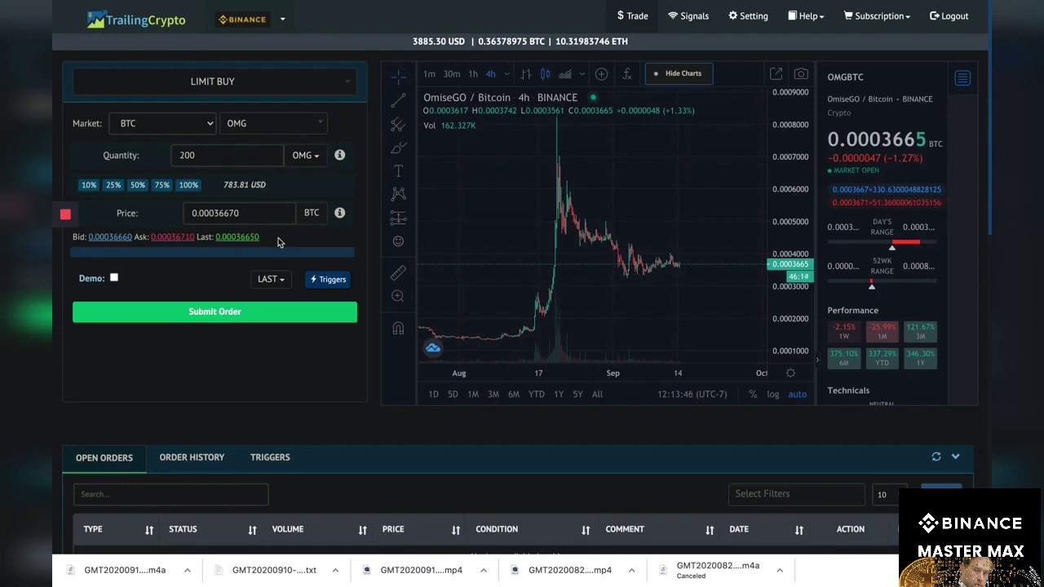
click(218, 316)
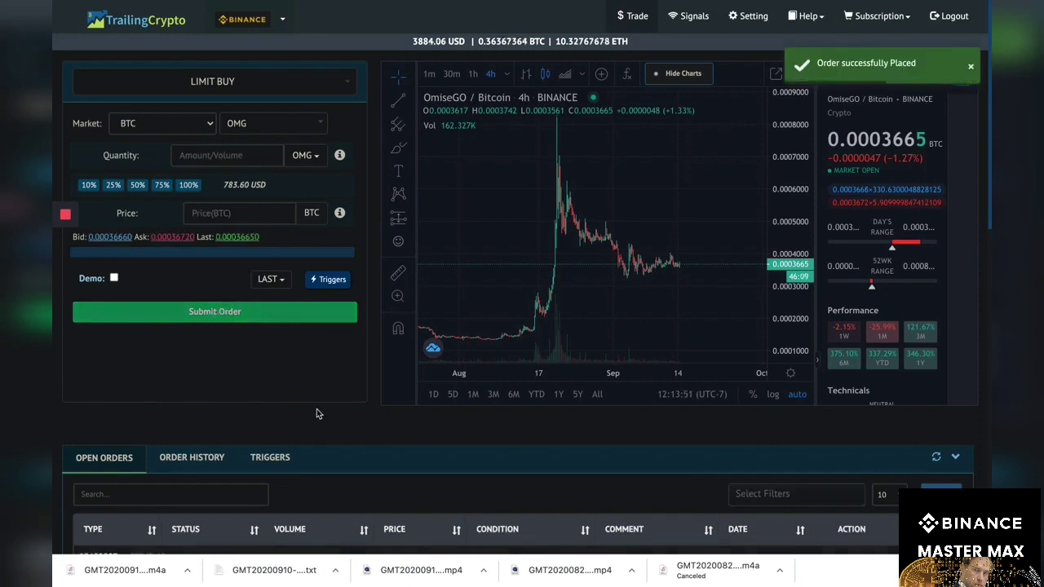
Examine the submitted order among the open orders and check the order history.
scroll(412, 459, down, 3)
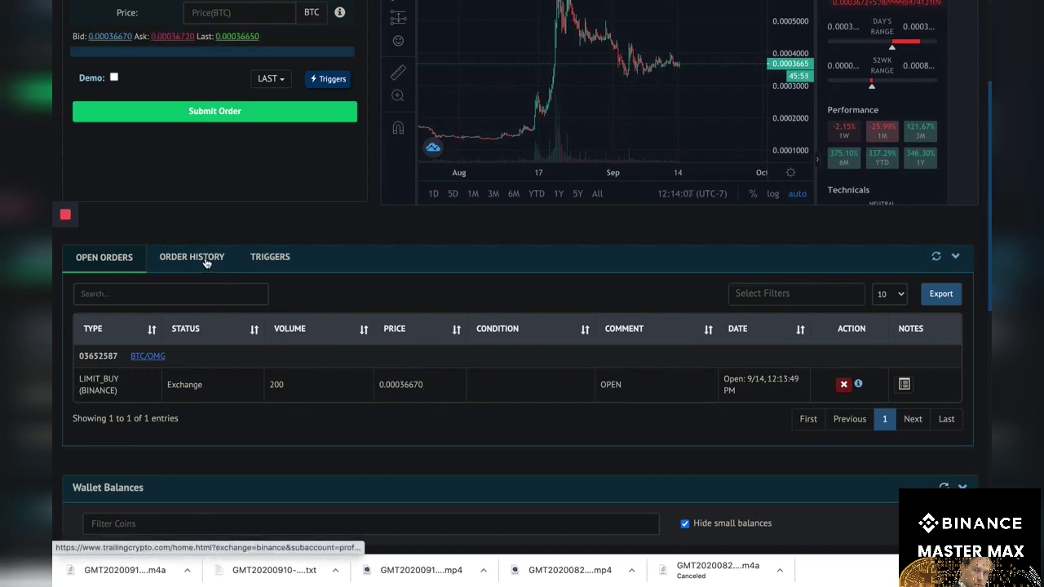
click(207, 259)
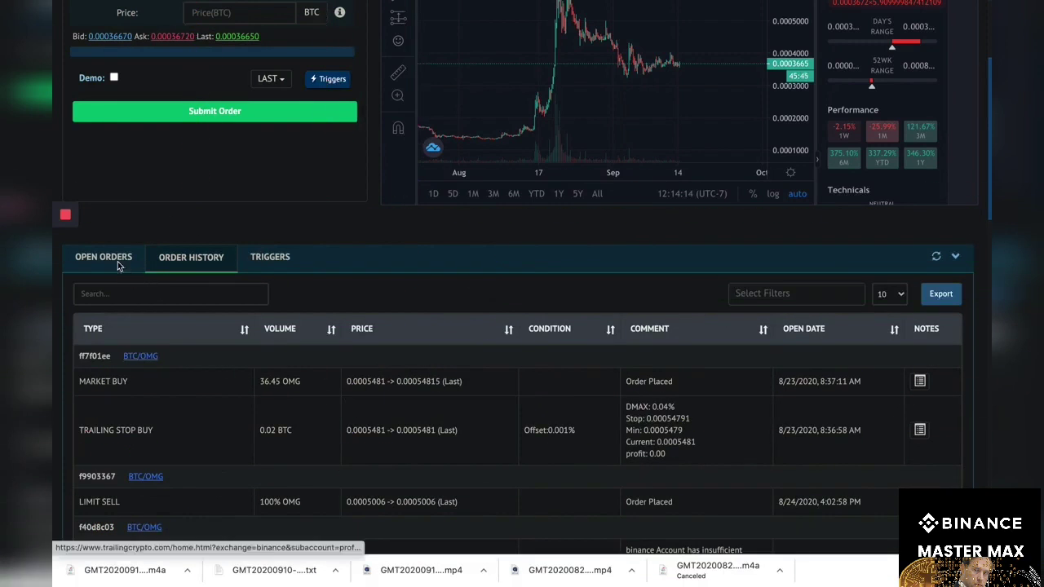
click(117, 261)
scroll(237, 259, up, 1)
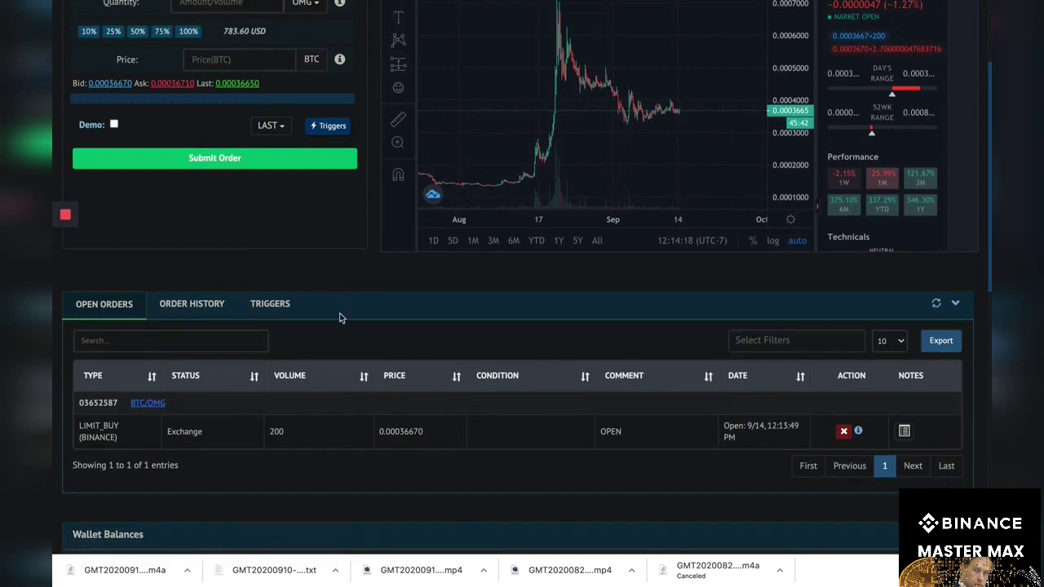
scroll(340, 318, up, 3)
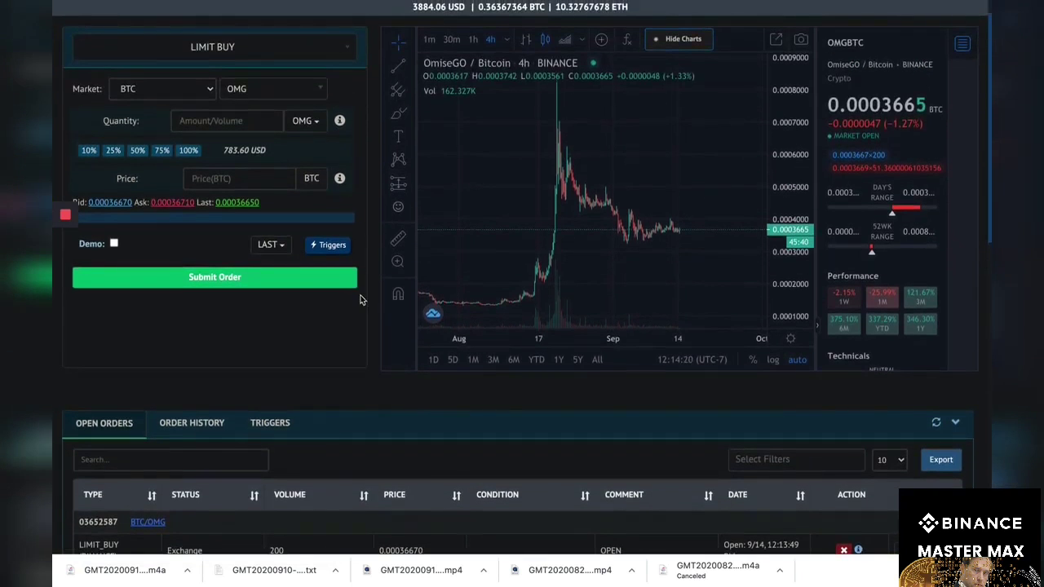
scroll(369, 244, up, 1)
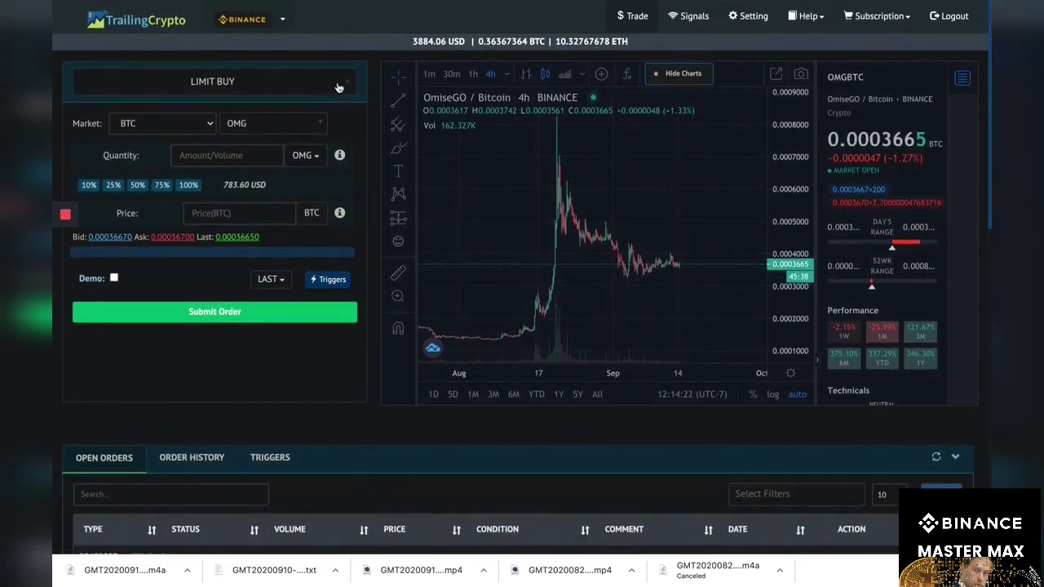
Set the order type to Trailing Stop Sell for OMG on the BTC market.
click(338, 85)
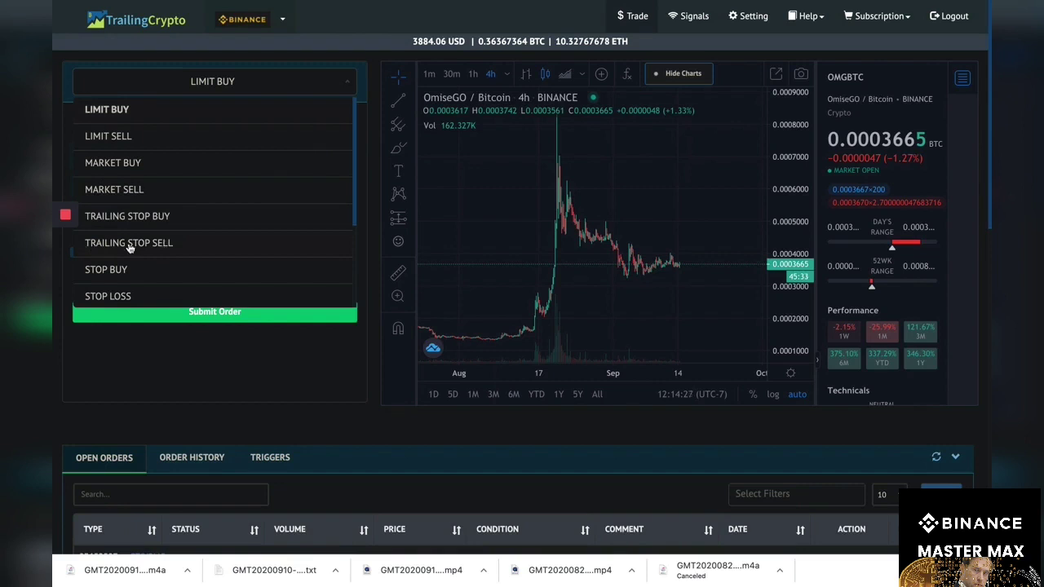
click(167, 245)
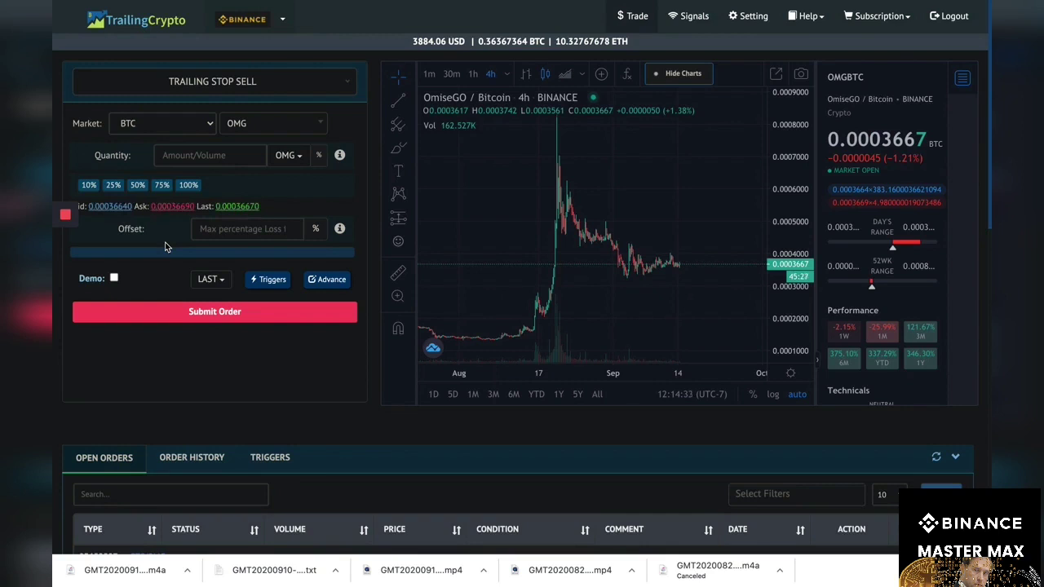
Try the trailing stop sell quantity as 90 percent and as an absolute 180 OMG.
click(238, 155)
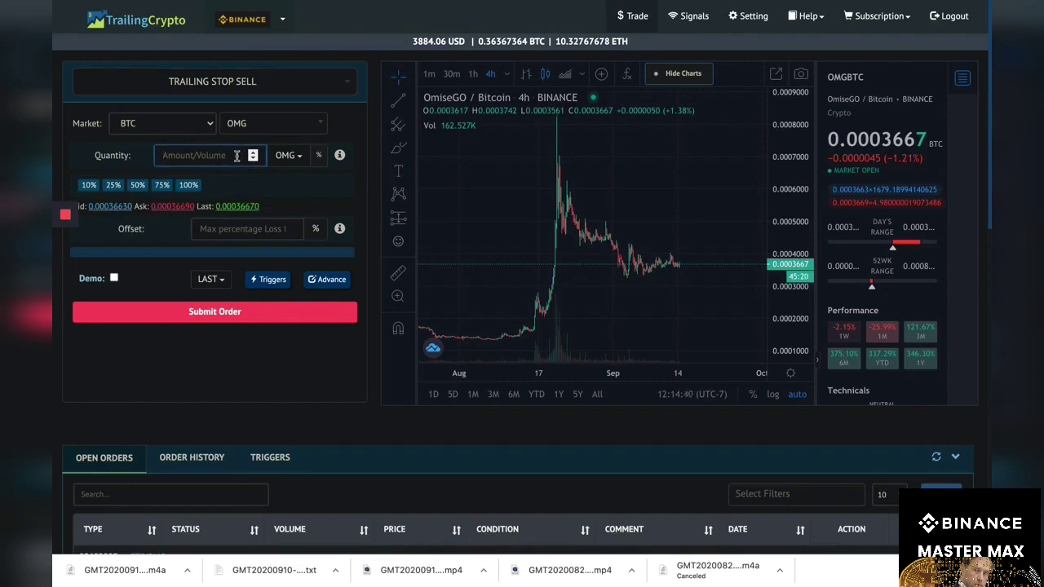
text(90)
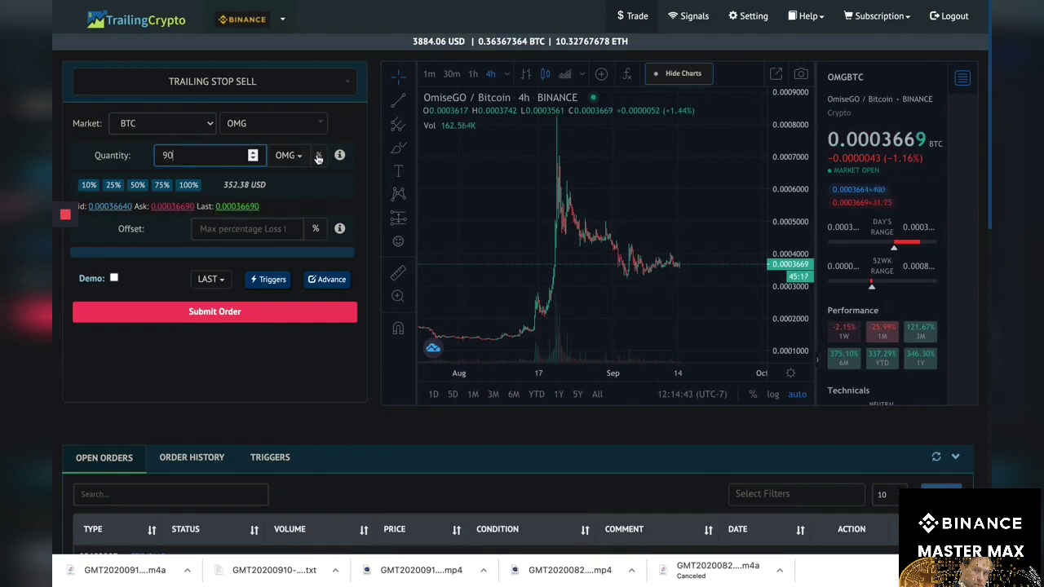
click(318, 156)
click(234, 151)
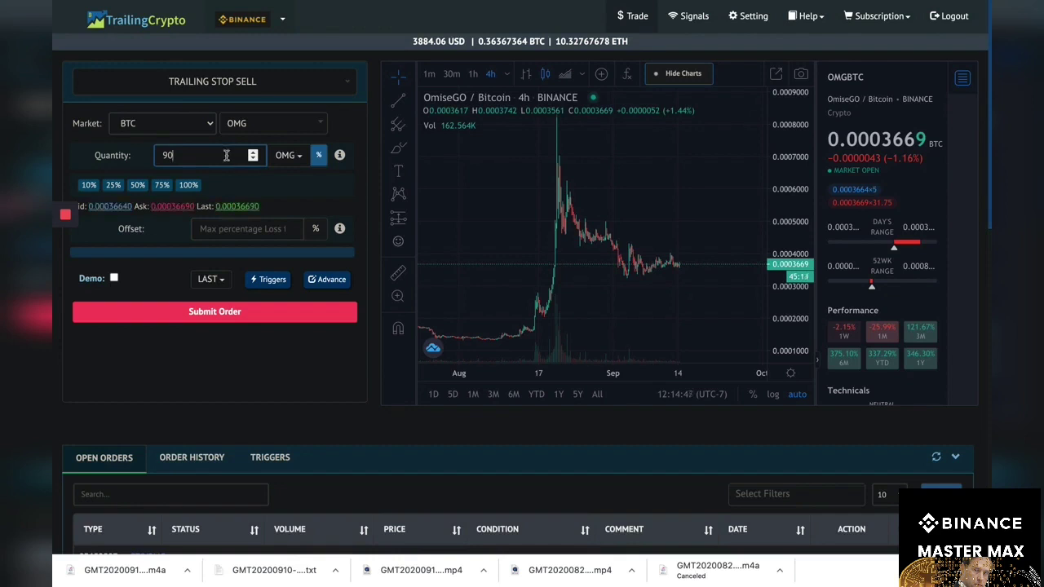
key(BackSpace)
key(BackSpace)
text(1)
click(318, 155)
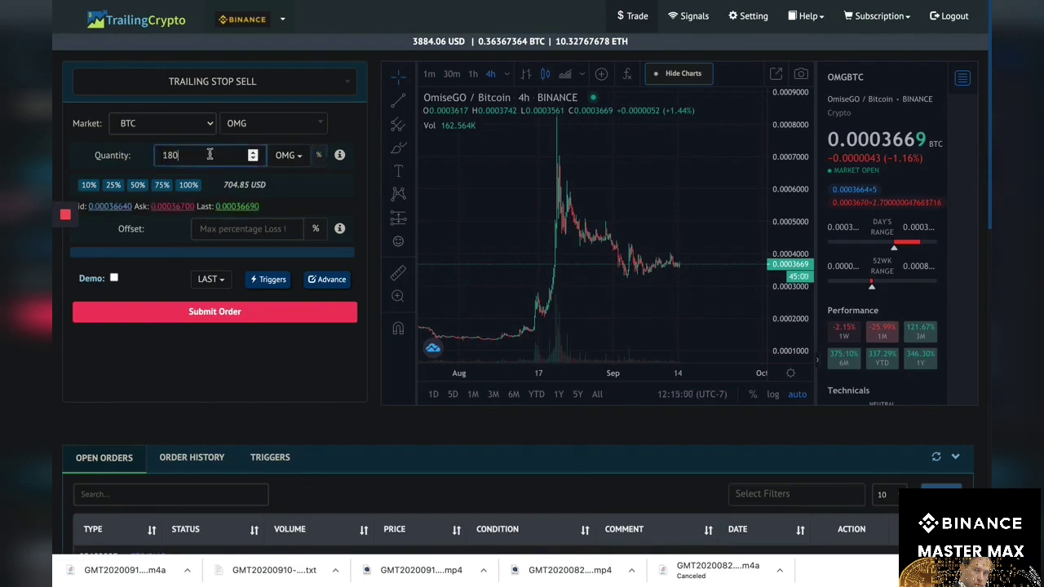
Replace the trailing stop sell quantity with 90.
drag(209, 155, 168, 155)
key(BackSpace)
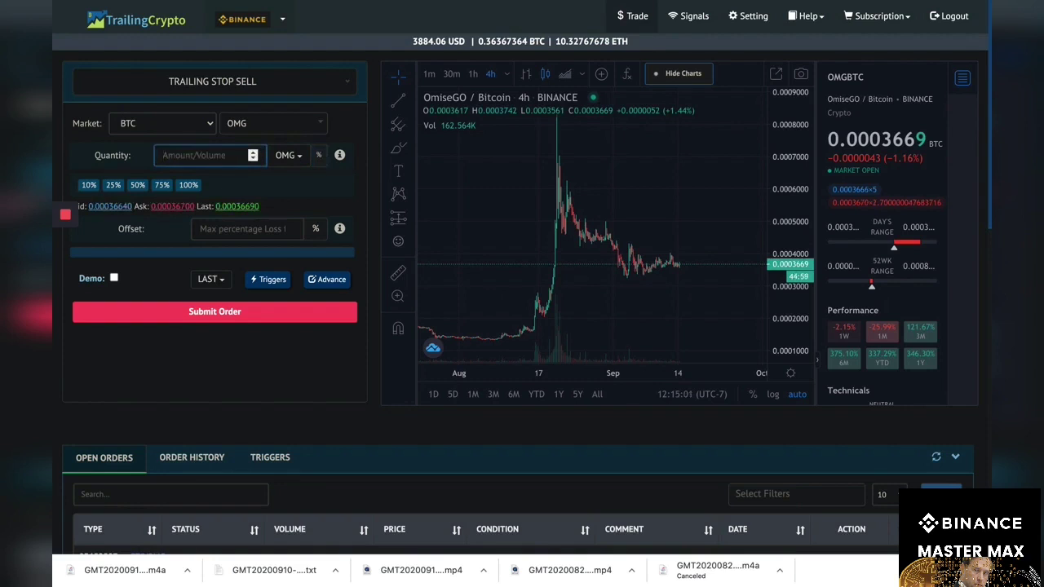
text(90)
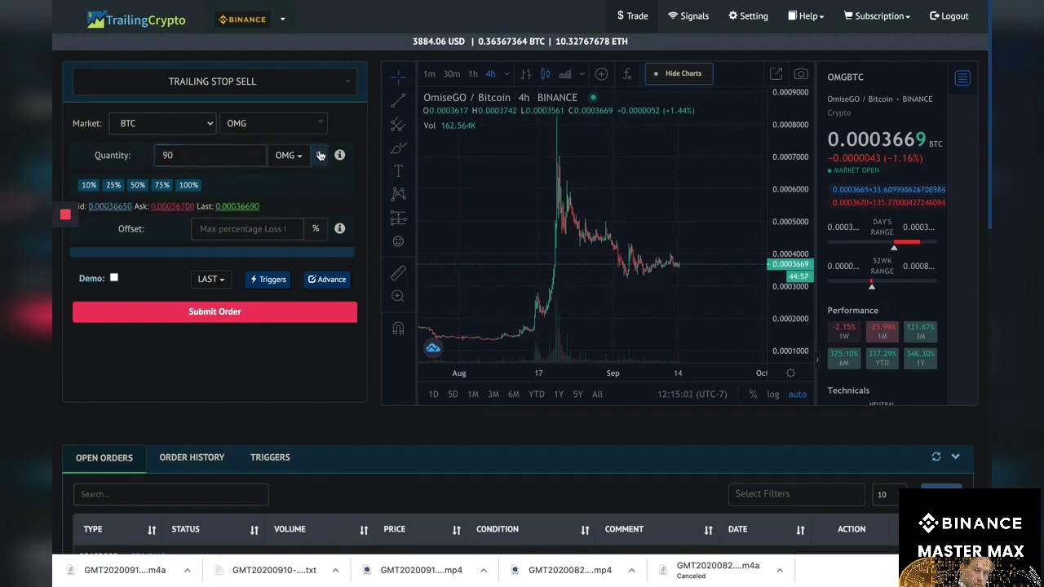
Set the trailing stop sell quantity to 180 OMG as an absolute amount instead of a percentage.
click(320, 155)
click(186, 159)
drag(186, 159, 155, 155)
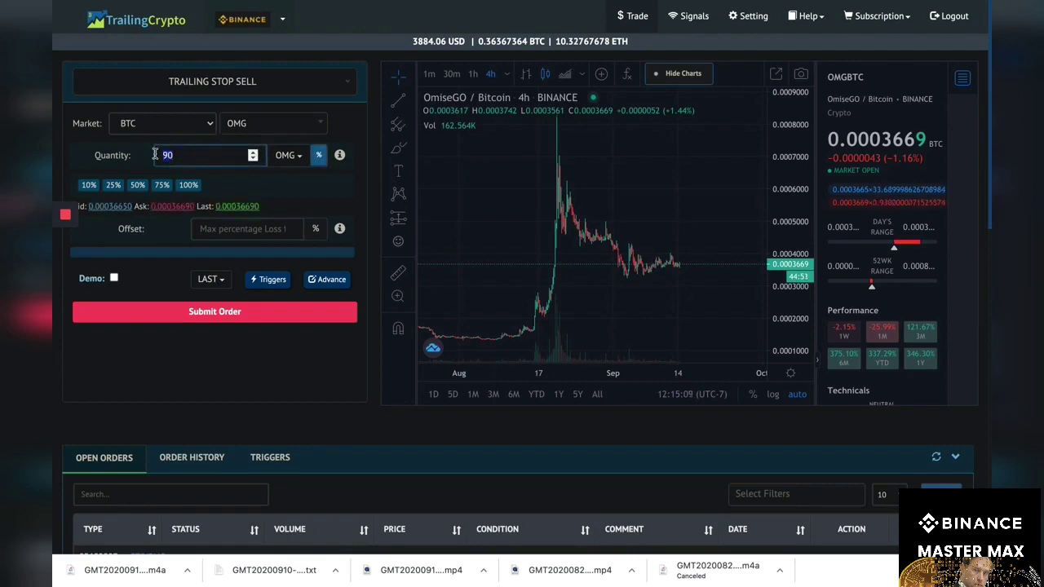
text(180)
click(317, 157)
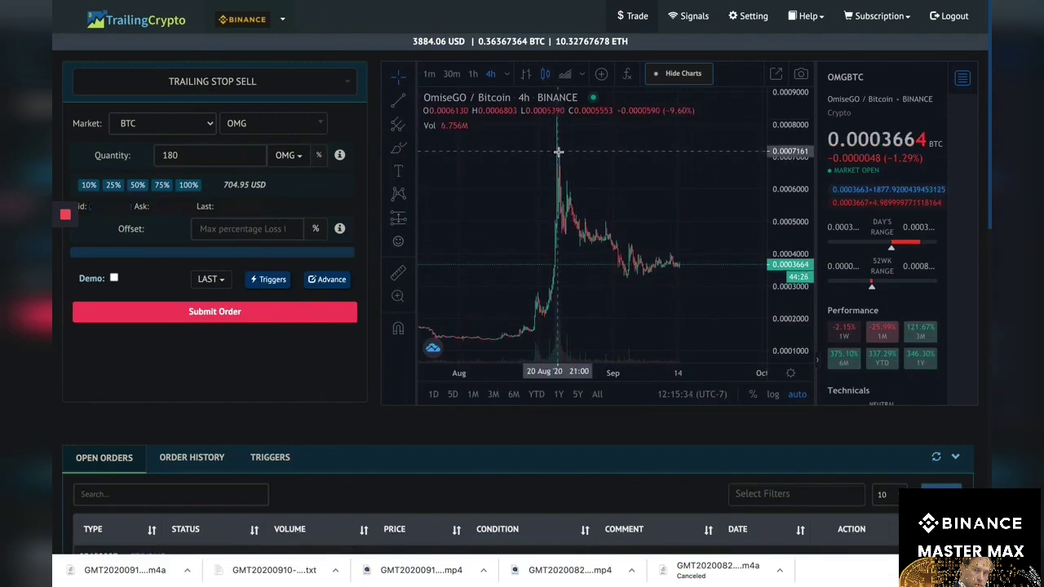
Enter a 7 percent offset for the trailing stop sell order, and replace it with 6 percent.
click(279, 232)
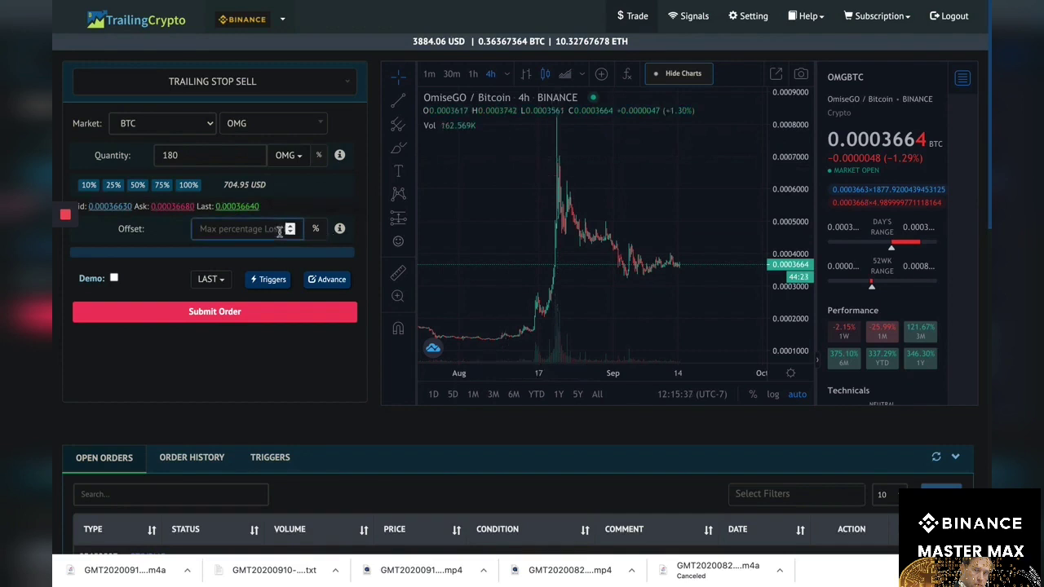
text(7)
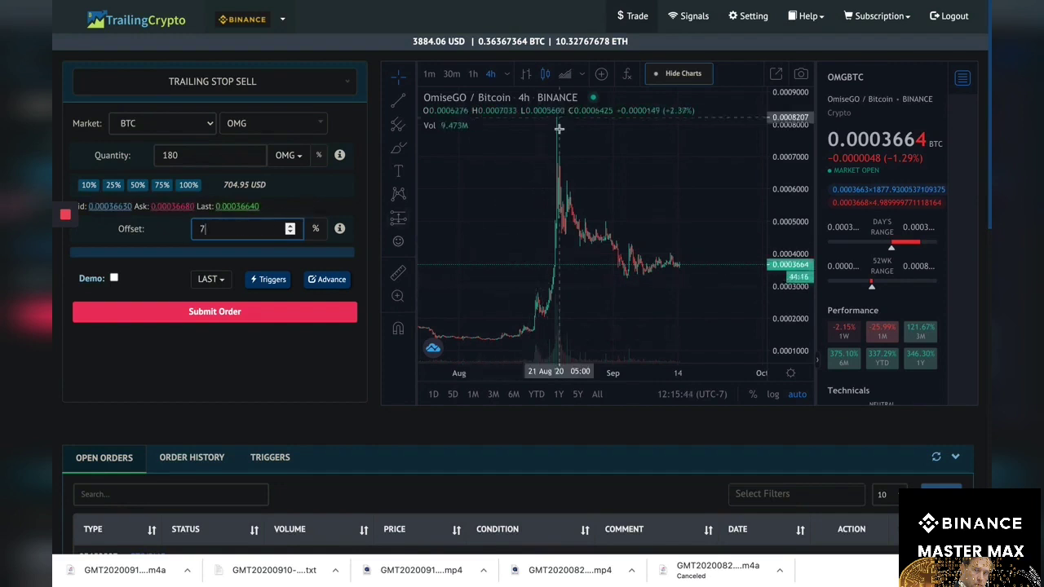
double_click(204, 229)
text(6)
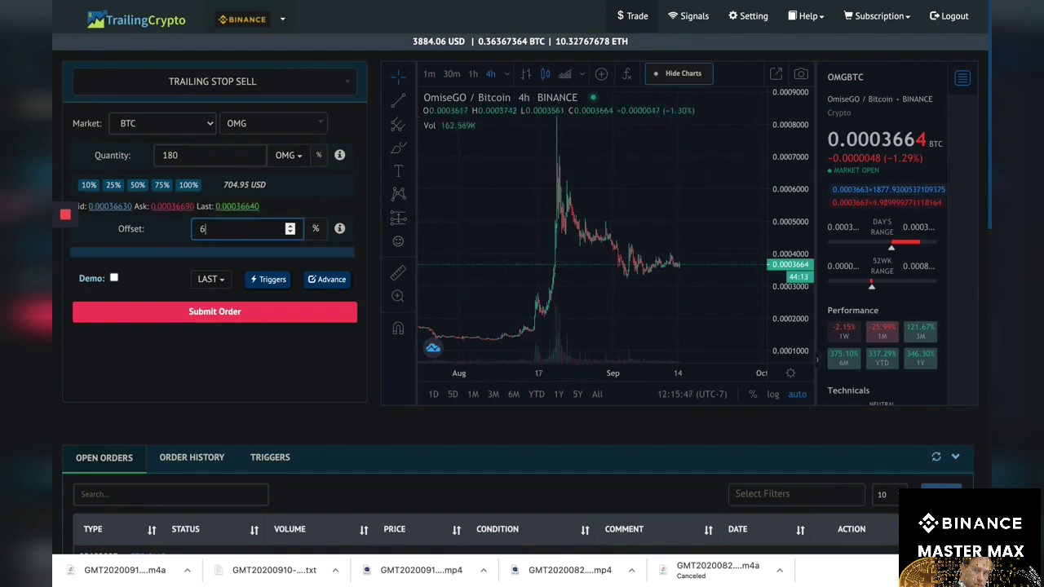
Set the lower boundary to 3 percent in the advanced order options and submit the trailing stop sell order.
click(330, 281)
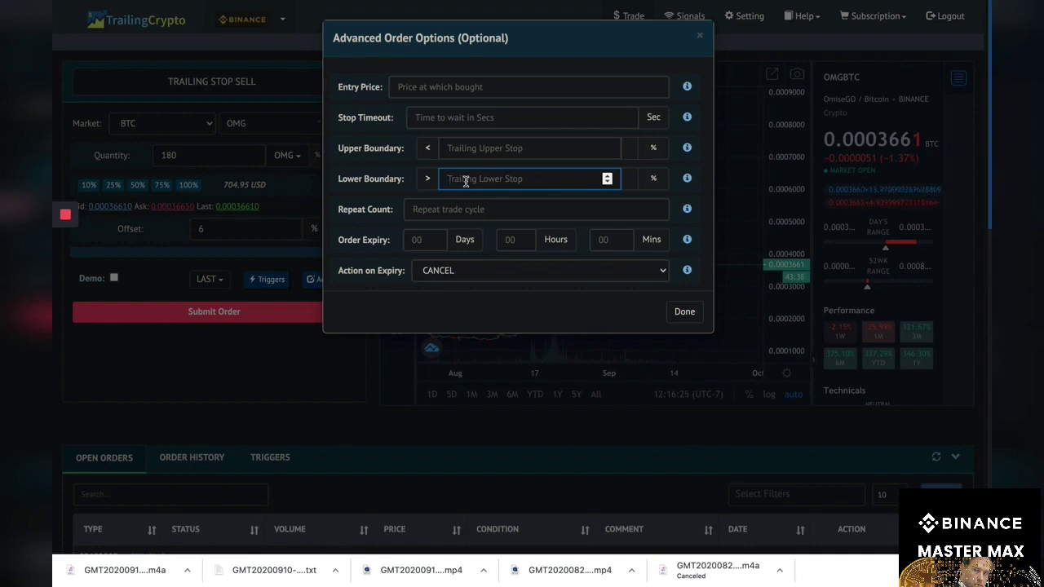
text(3)
click(651, 181)
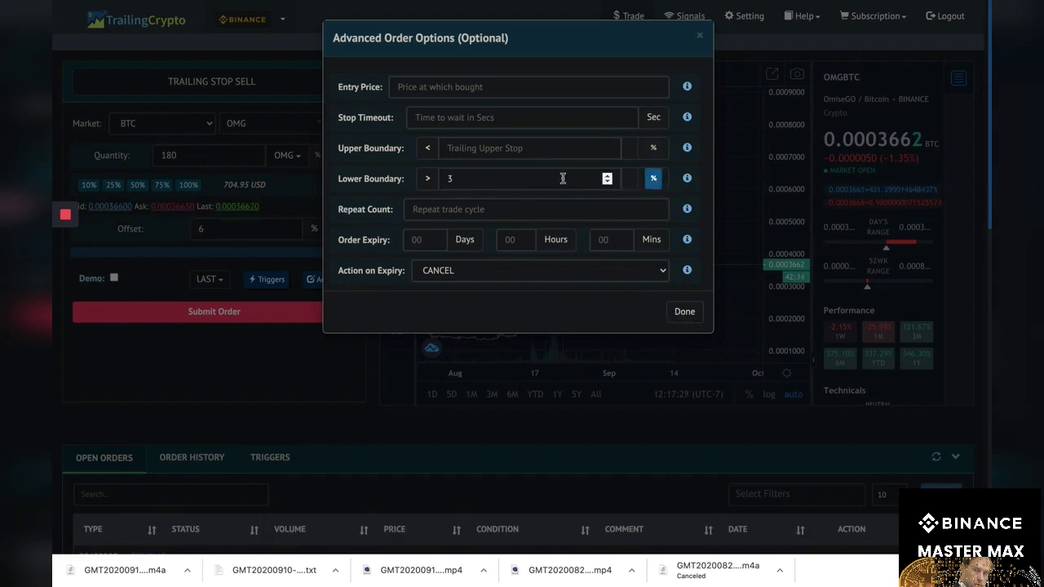
click(686, 311)
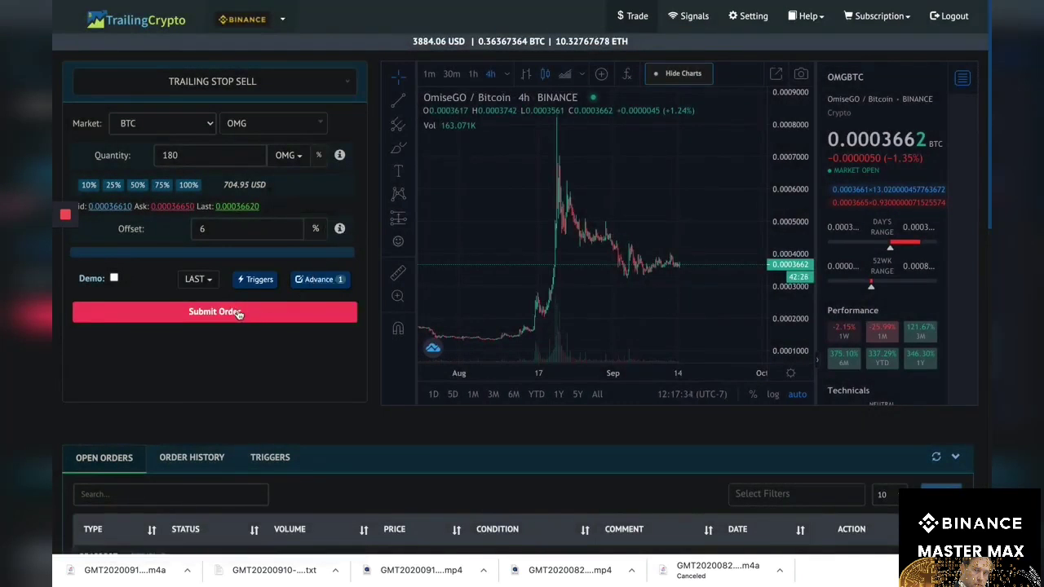
click(240, 317)
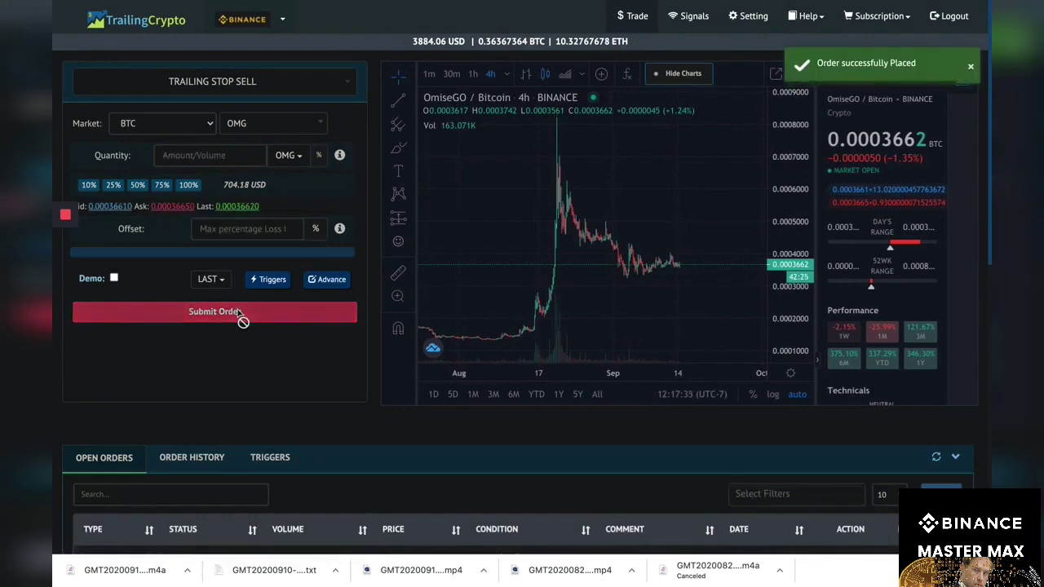